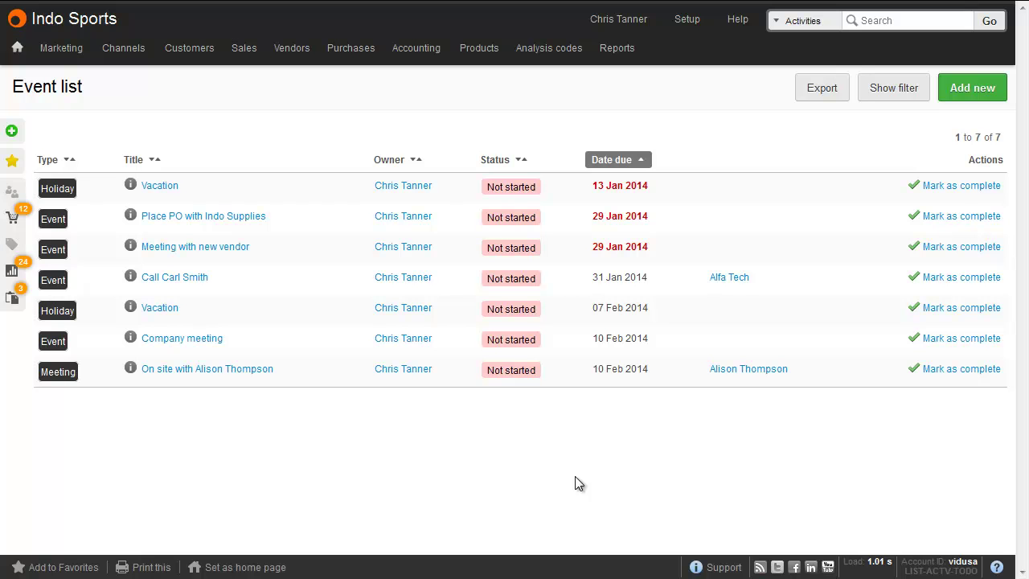
Show the event list filters, keep Assigned to on the current user, and leave Status blank
{"action": "left_click", "coordinate": [622, 22]}
{"action": "left_click", "coordinate": [889, 97]}
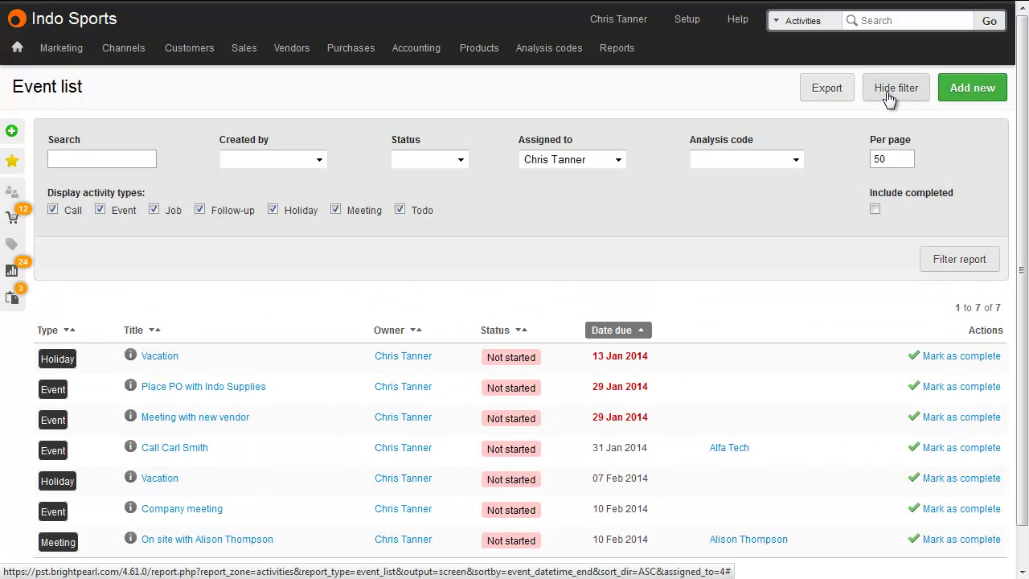
{"action": "left_click", "coordinate": [619, 166]}
{"action": "left_click", "coordinate": [647, 171]}
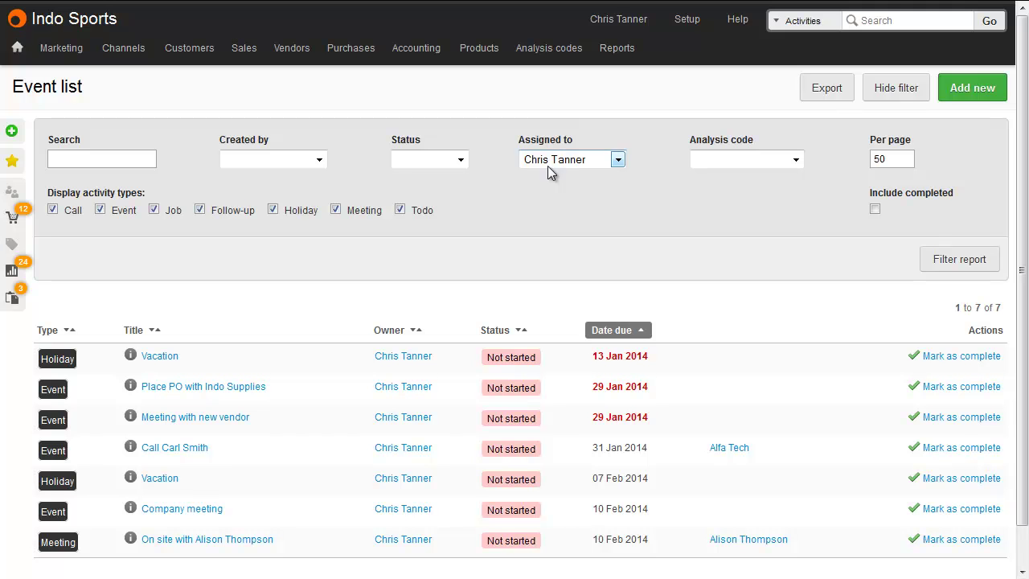
{"action": "left_click", "coordinate": [461, 159]}
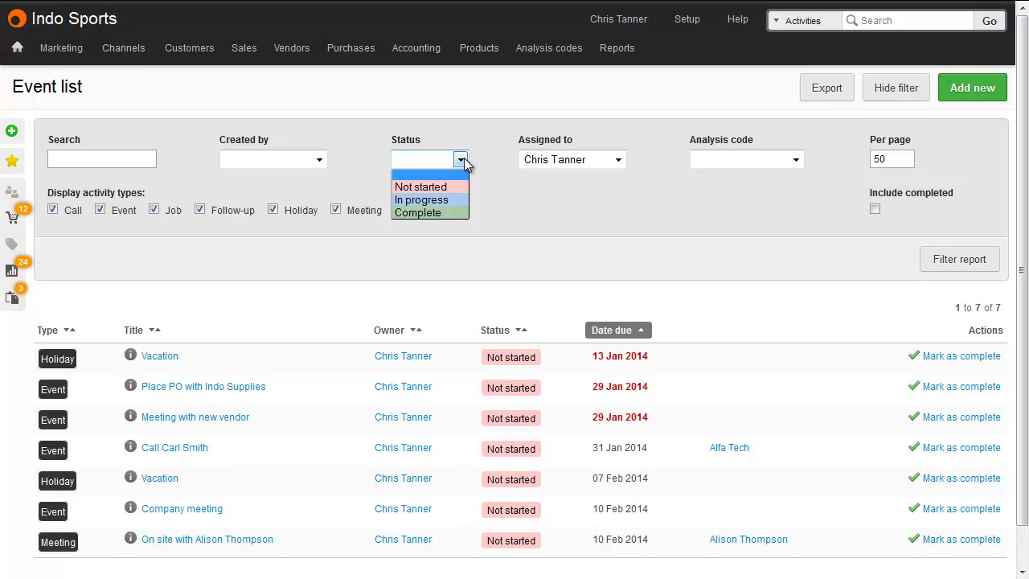
{"action": "left_click", "coordinate": [495, 157]}
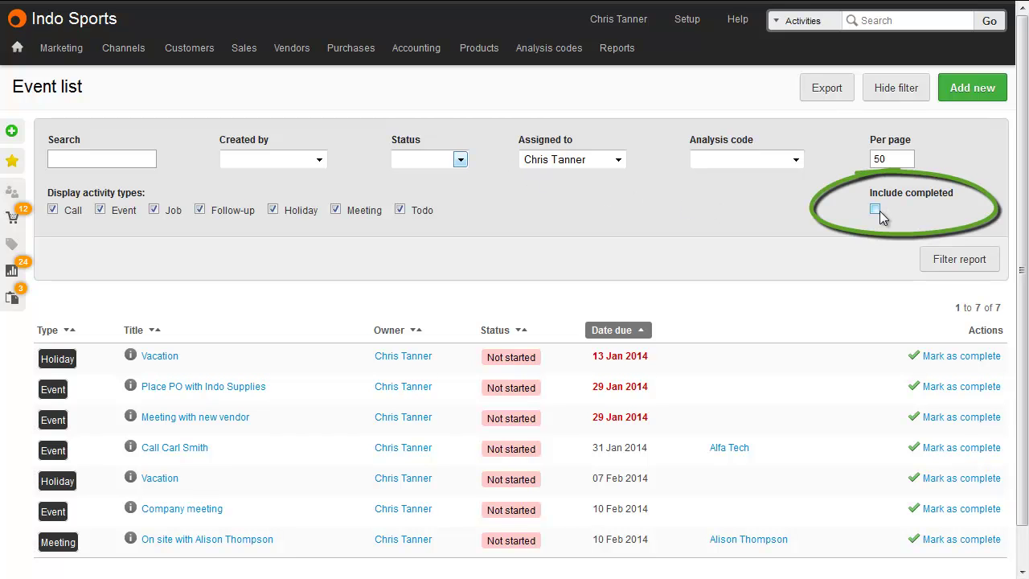
{"action": "scroll", "coordinate": [800, 272], "scroll_direction": "down", "scroll_amount": 1}
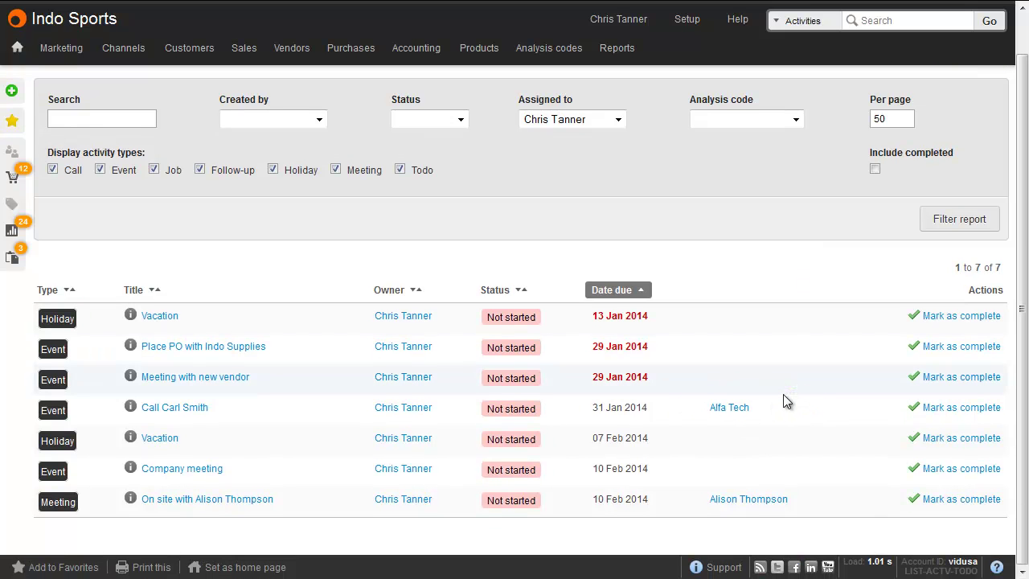
Switch to the calendar week view, drag out a new event time slot, then discard it
{"action": "mouse_move", "coordinate": [634, 25]}
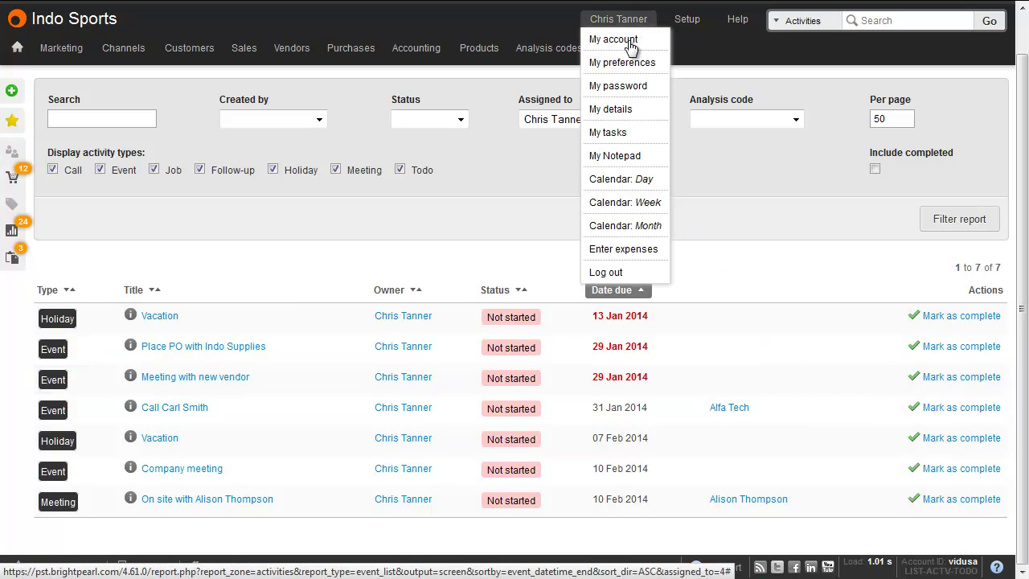
{"action": "left_click", "coordinate": [631, 211]}
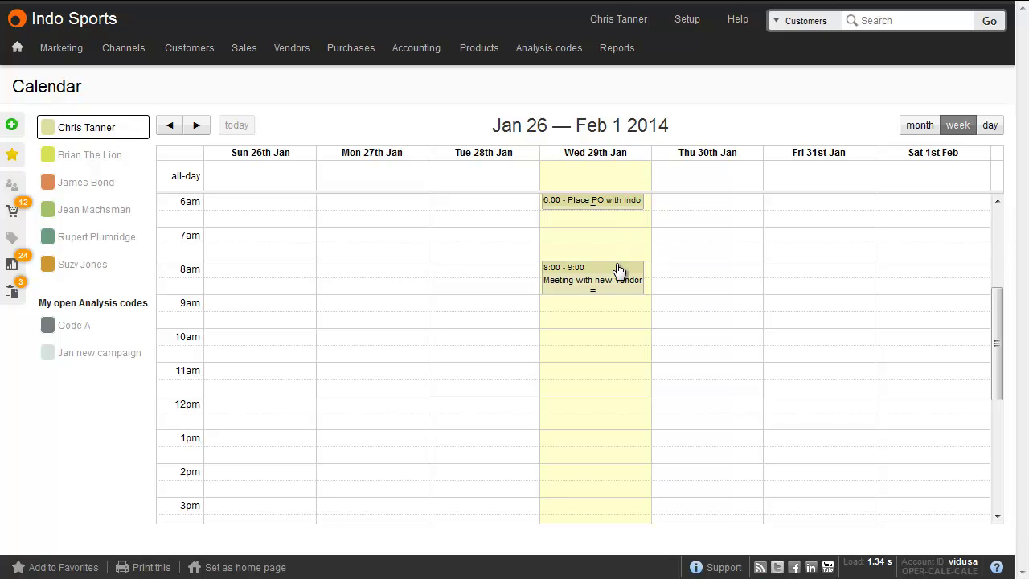
{"action": "left_click_drag", "start_coordinate": [619, 270], "coordinate": [622, 308]}
{"action": "left_click_drag", "start_coordinate": [589, 273], "coordinate": [588, 320]}
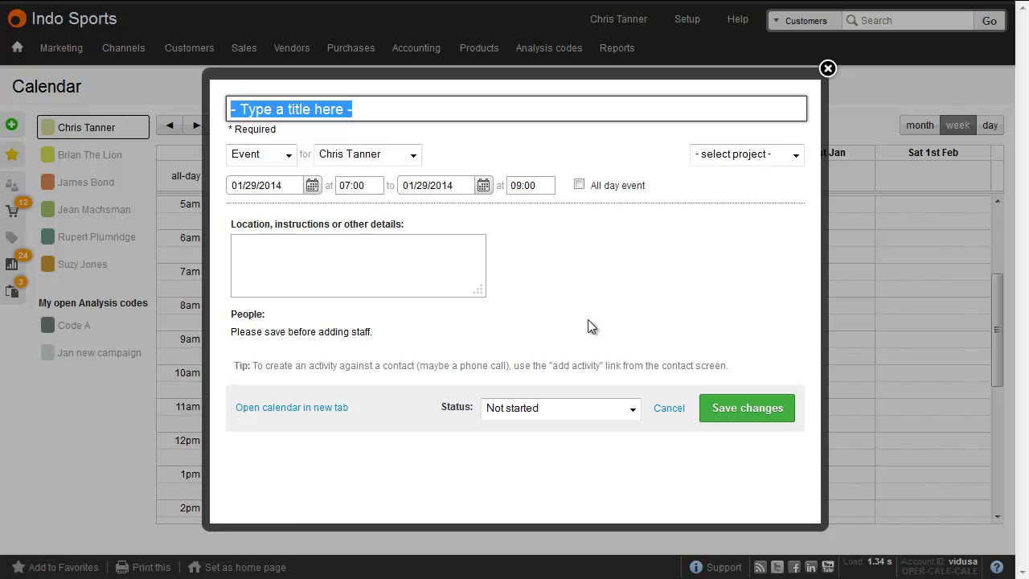
{"action": "left_click", "coordinate": [828, 69]}
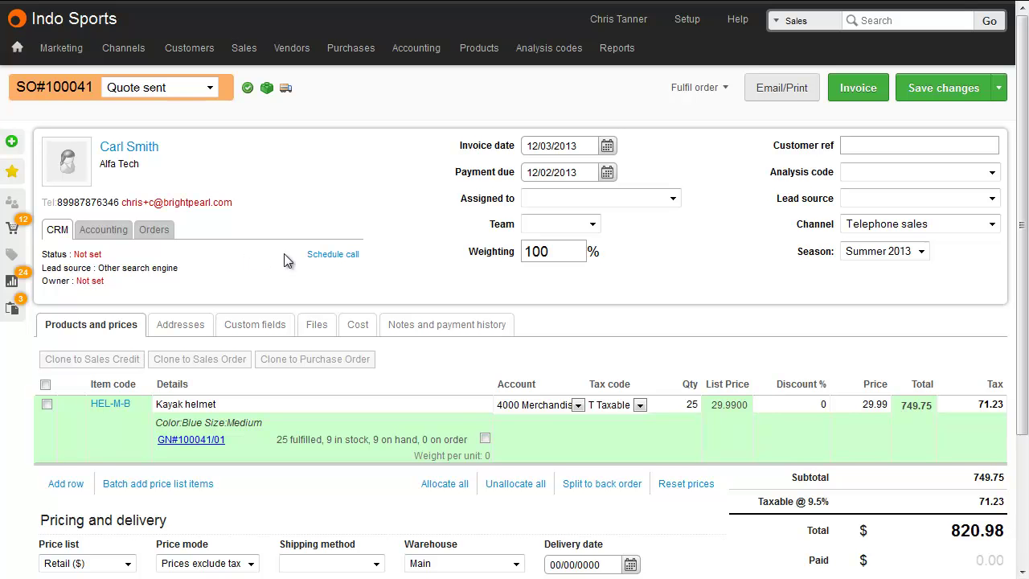
Schedule an Event-type call titled 'about order 100041', then go to the customer's contact record
{"action": "left_click", "coordinate": [328, 255]}
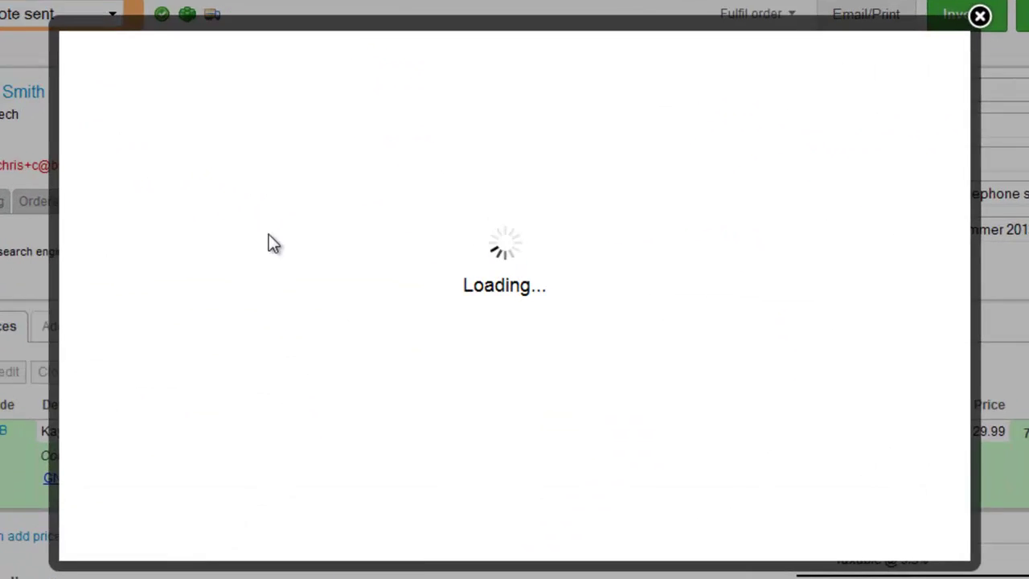
{"action": "type", "text": "about order 100041"}
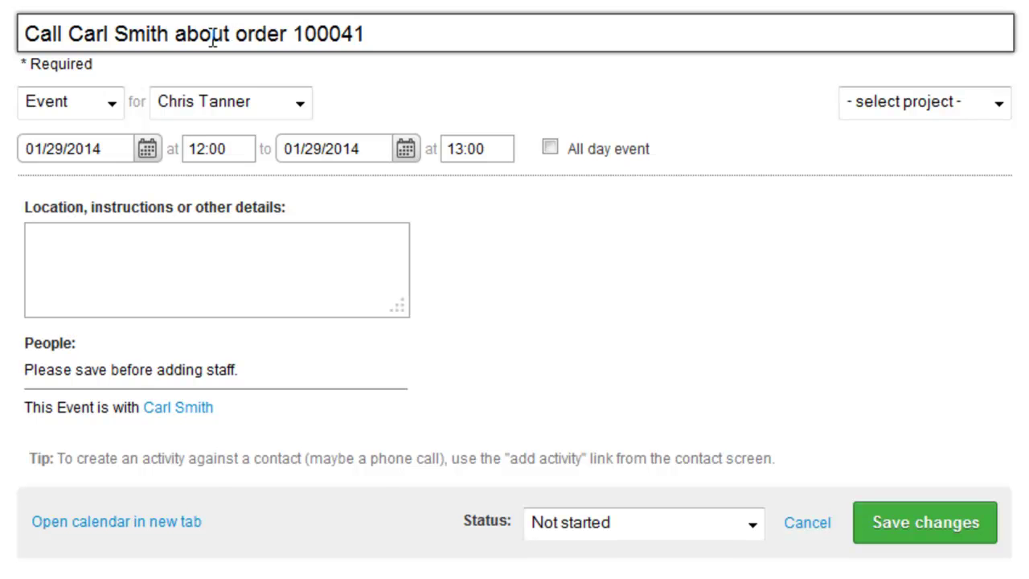
{"action": "left_click", "coordinate": [112, 104]}
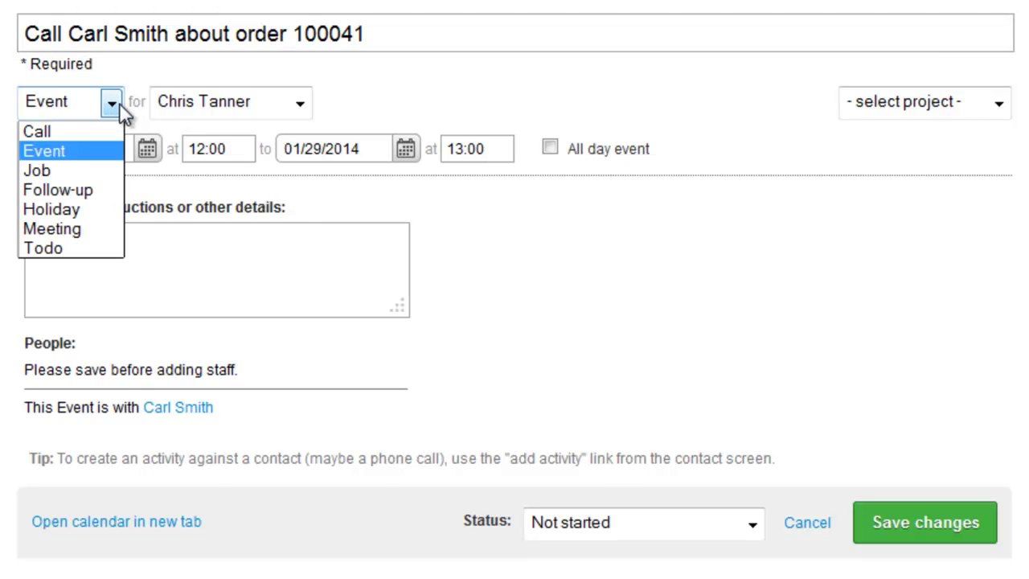
{"action": "left_click", "coordinate": [215, 112]}
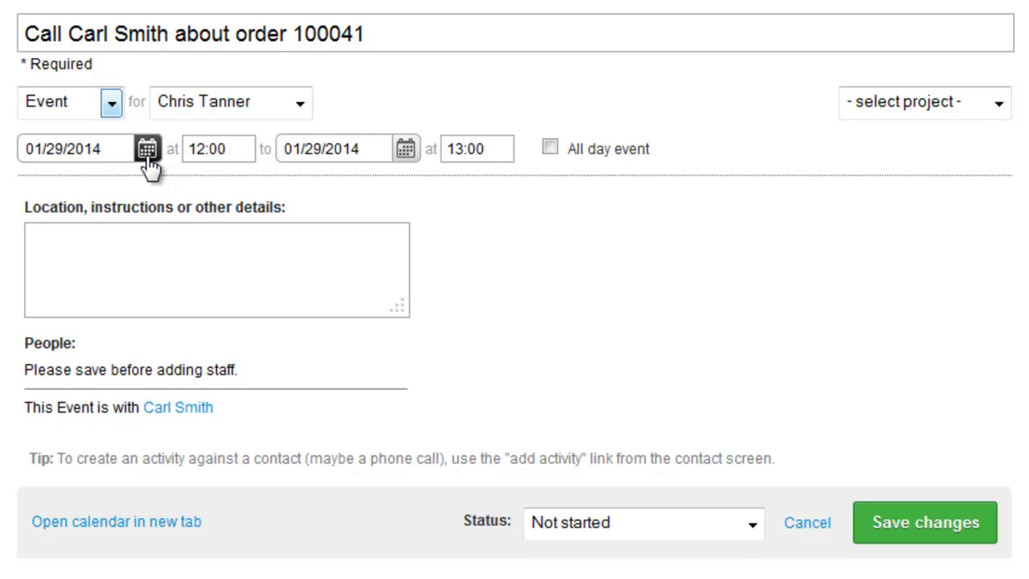
{"action": "left_click", "coordinate": [135, 251]}
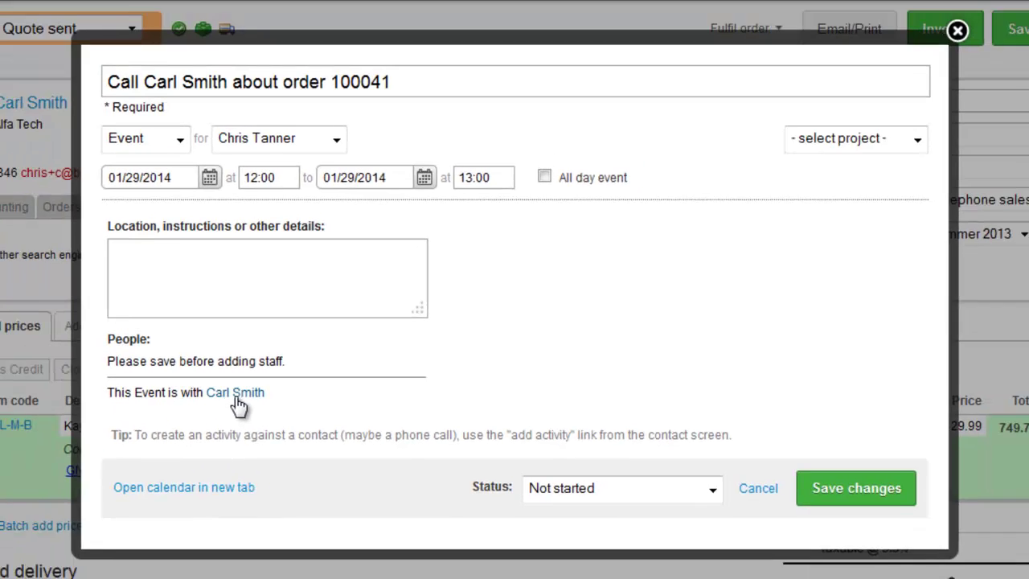
{"action": "left_click", "coordinate": [179, 411]}
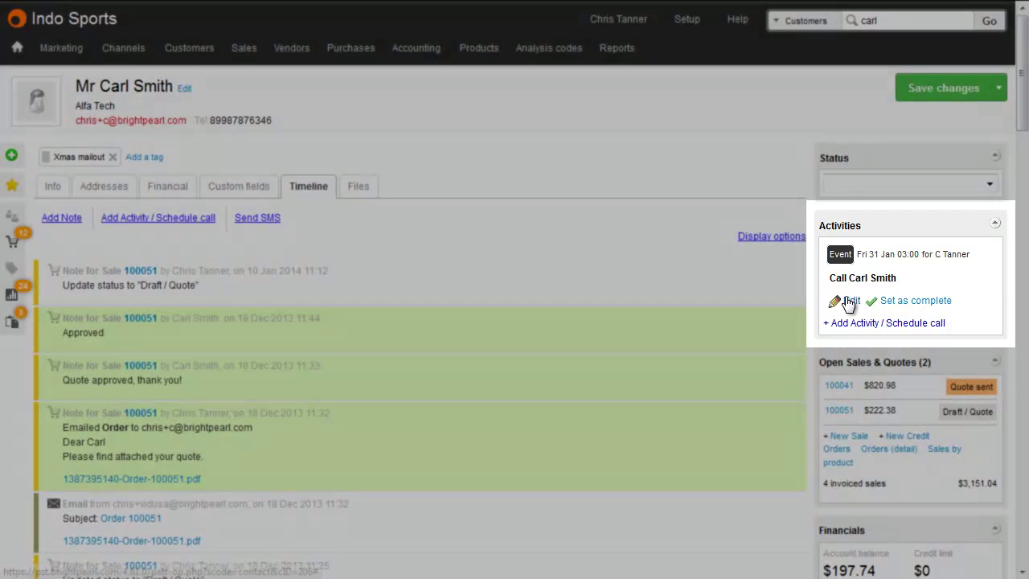
Add the note 'Also chase order 100041' to the upcoming customer call event
{"action": "left_click", "coordinate": [846, 302]}
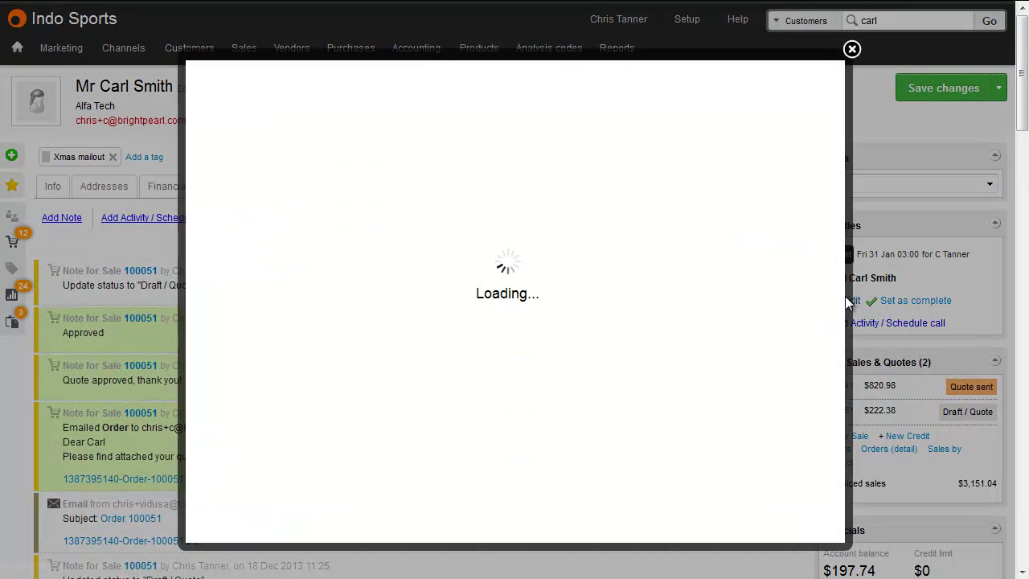
{"action": "left_click", "coordinate": [645, 247]}
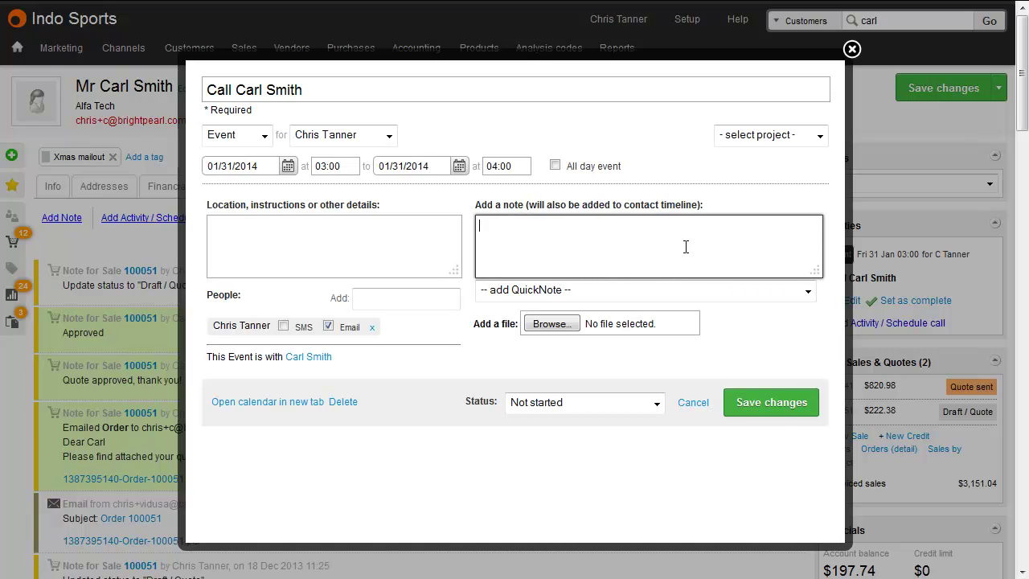
{"action": "type", "text": "Also chase order 100041"}
{"action": "left_click", "coordinate": [775, 410]}
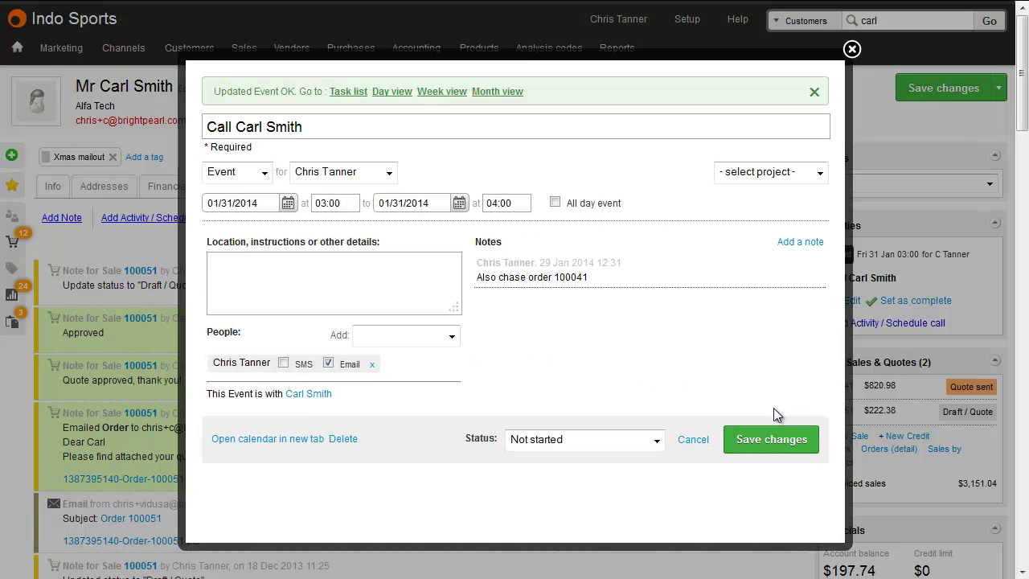
{"action": "left_click", "coordinate": [799, 241]}
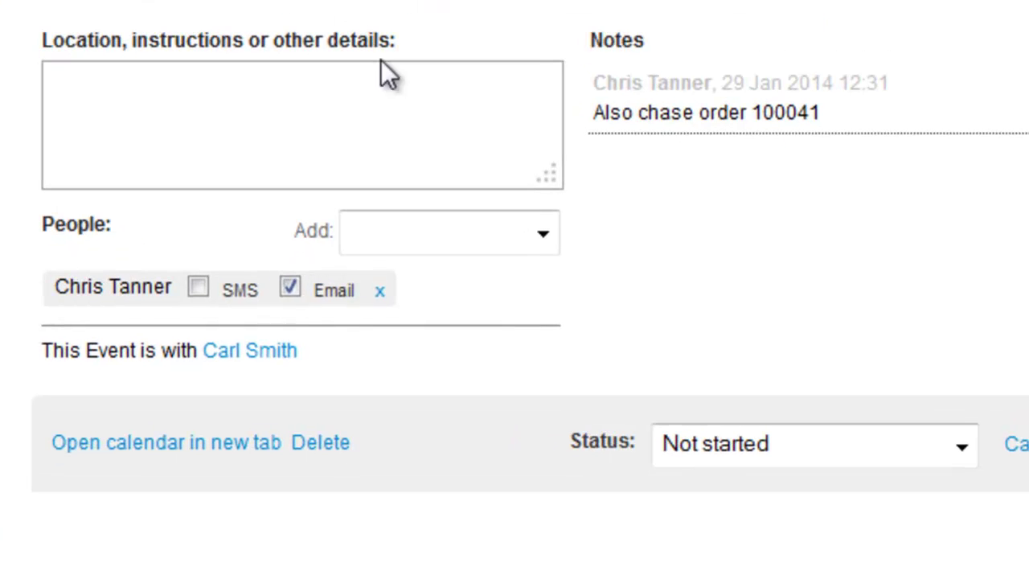
Add another staff member to the call event, notified by SMS as well
{"action": "left_click", "coordinate": [410, 338]}
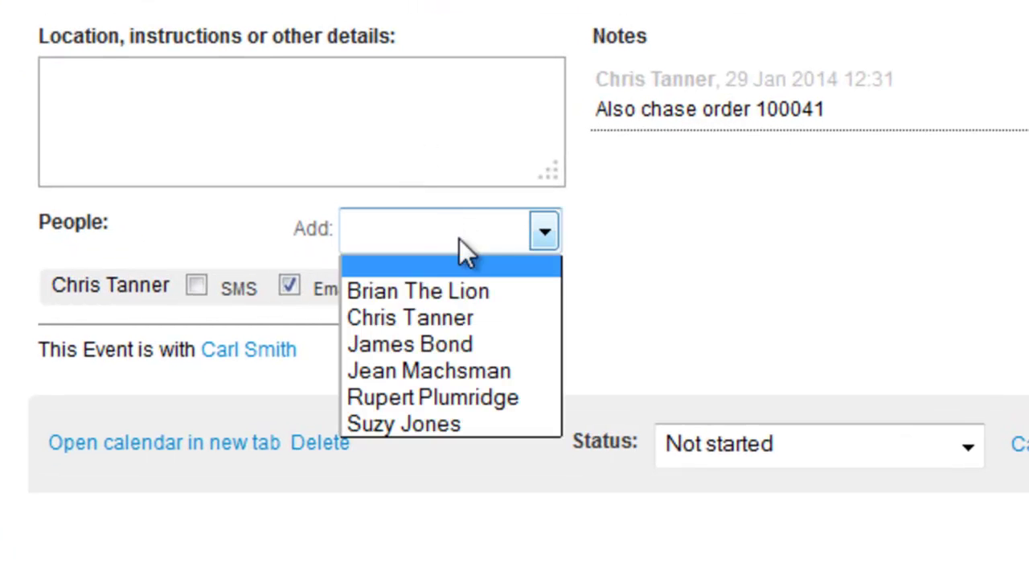
{"action": "left_click", "coordinate": [463, 295]}
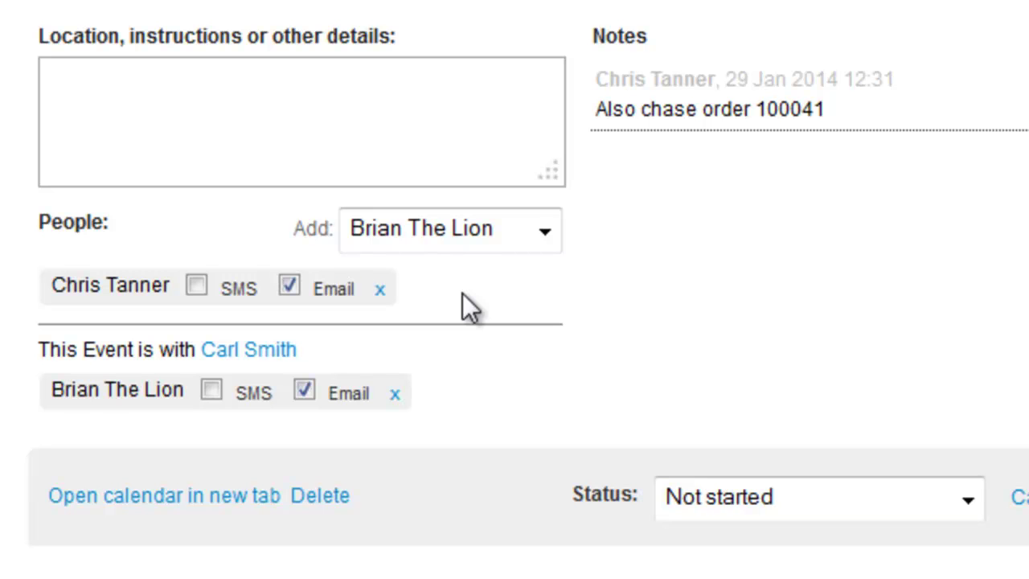
{"action": "left_click", "coordinate": [248, 390]}
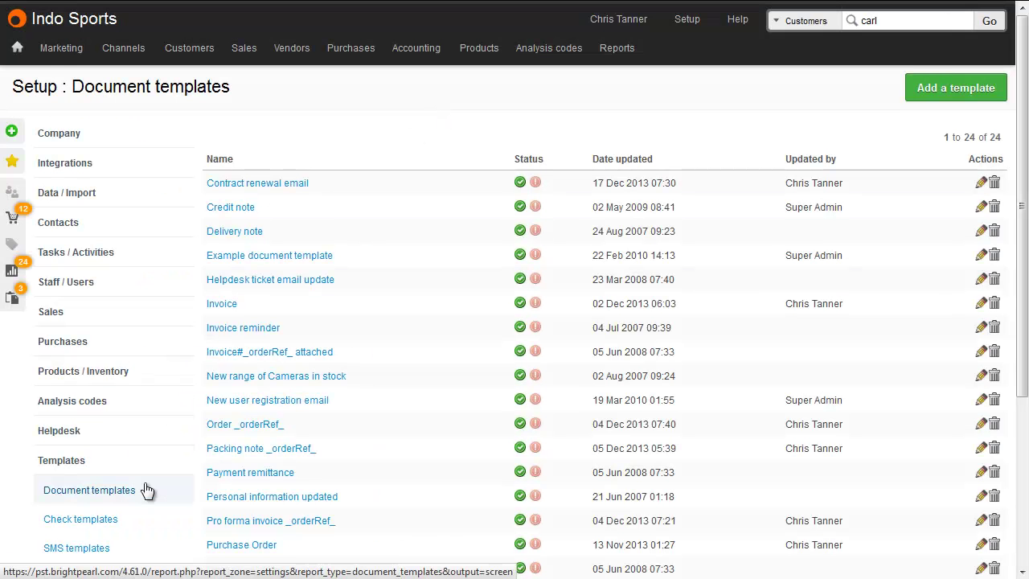
Open the Task update email document template
{"action": "scroll", "coordinate": [383, 447], "scroll_direction": "down", "scroll_amount": 3}
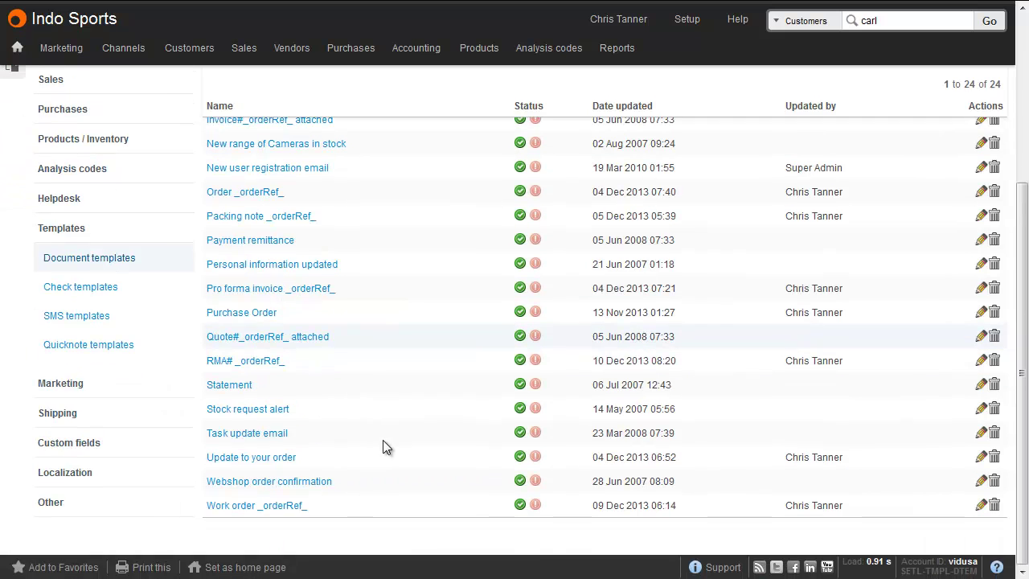
{"action": "left_click", "coordinate": [276, 436]}
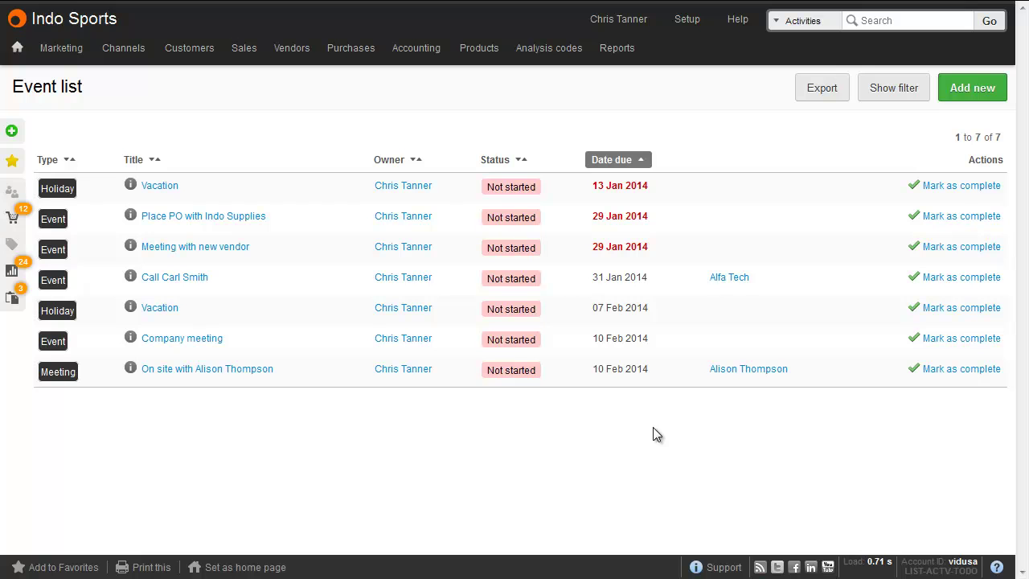
Mark the overdue 13 Jan Vacation complete and open the on-site meeting's details
{"action": "left_click", "coordinate": [948, 185]}
{"action": "left_click", "coordinate": [513, 246]}
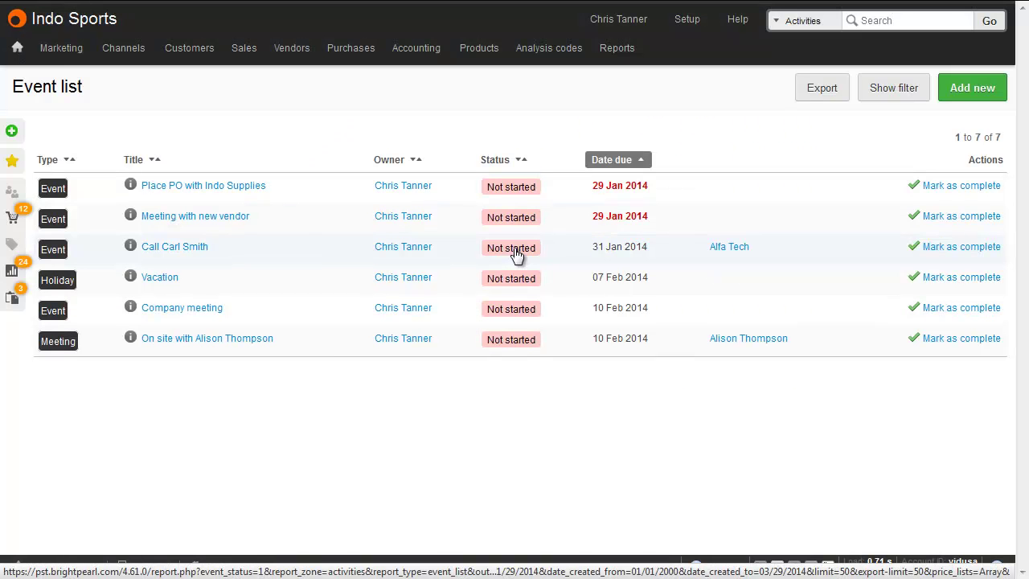
{"action": "left_click", "coordinate": [244, 188]}
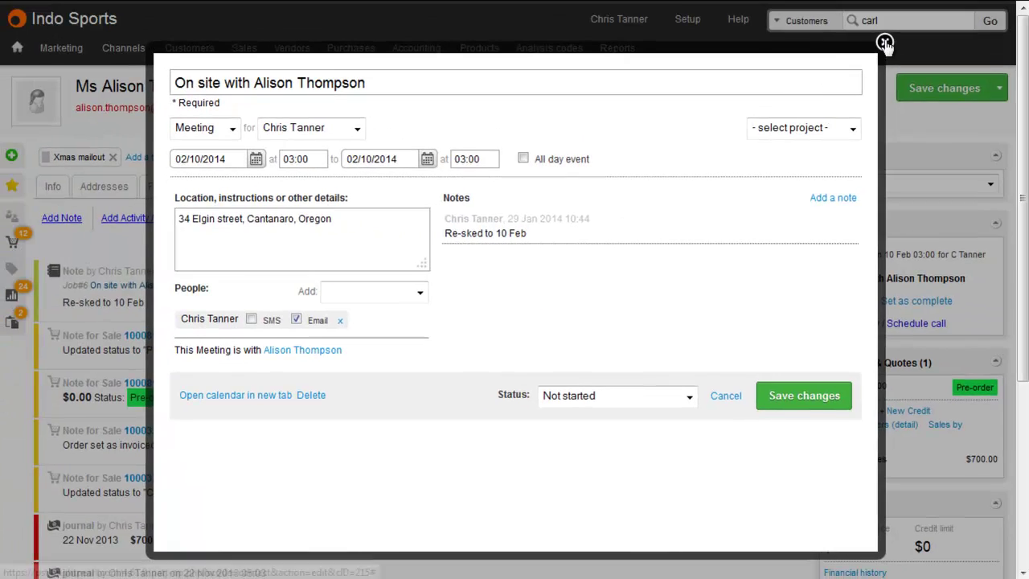
Close the on-site meeting details to return to the contact's timeline
{"action": "left_click", "coordinate": [884, 41]}
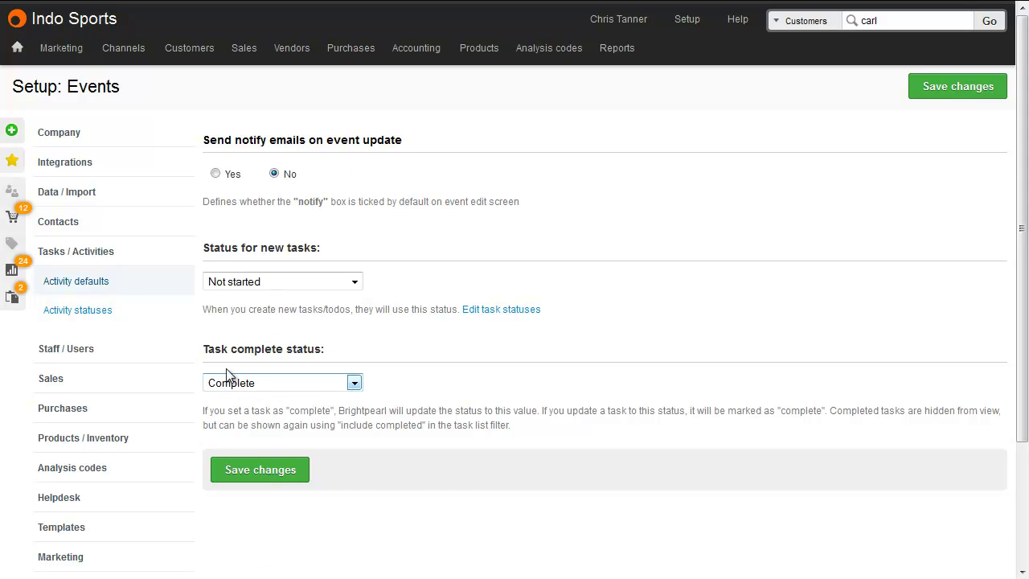
Show the activity statuses list: Not started, In progress and Complete
{"action": "left_click", "coordinate": [157, 325]}
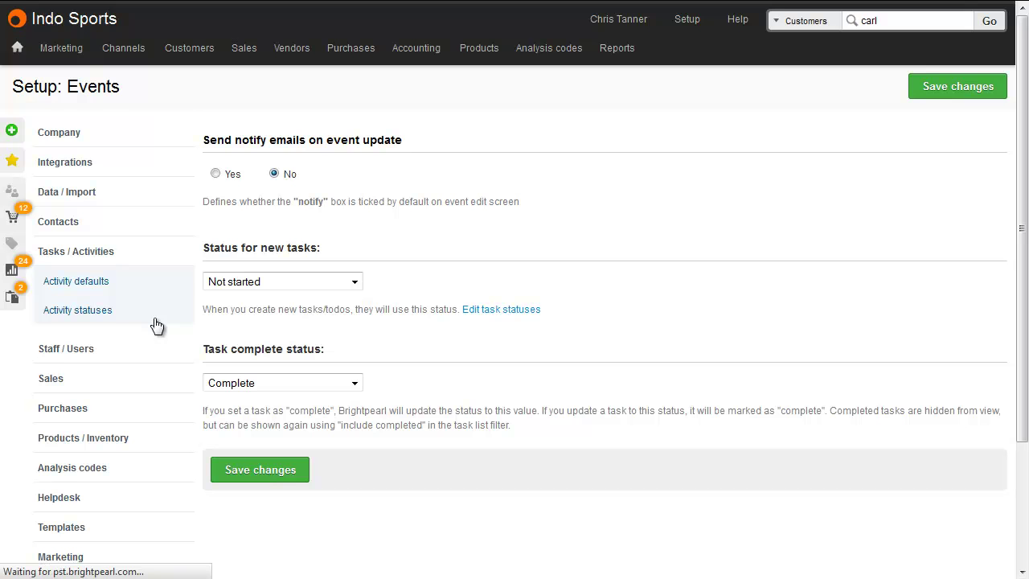